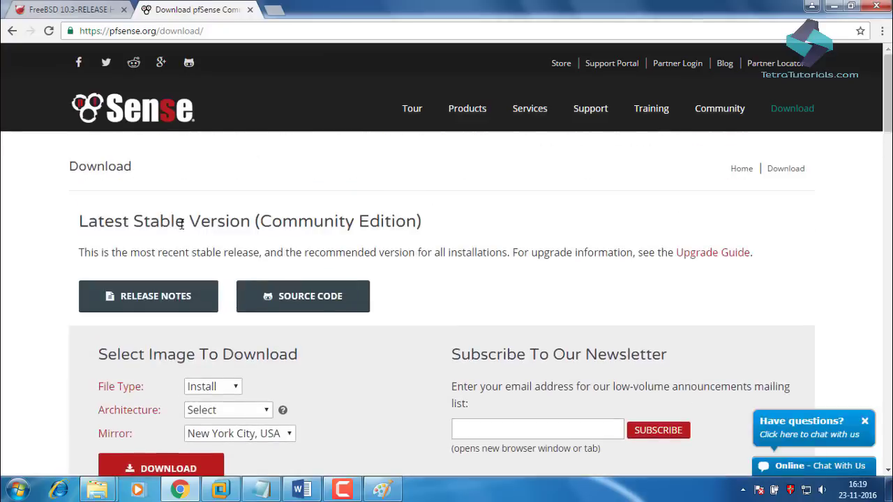
# Choose the Install file type and the AMD64 (64-bit) architecture for the pfSense image download.
pyautogui.scroll(-3, 292, 288)
pyautogui.scroll(1, 292, 288)
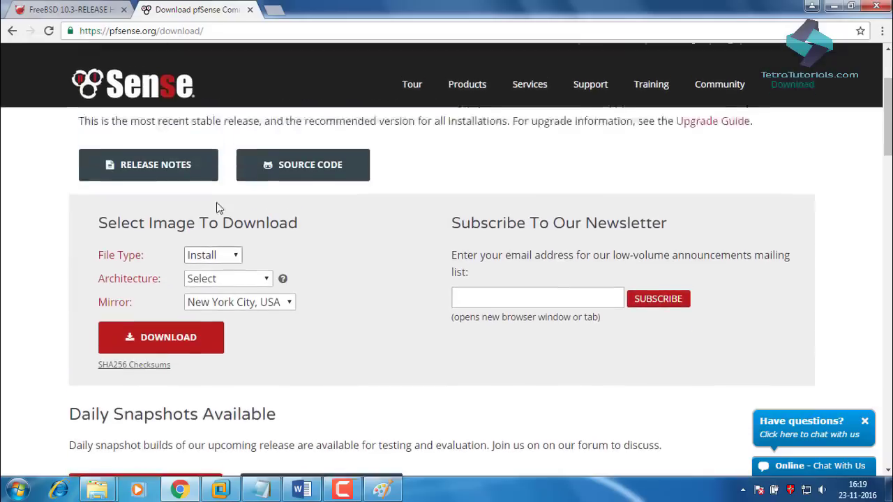
pyautogui.click(233, 256)
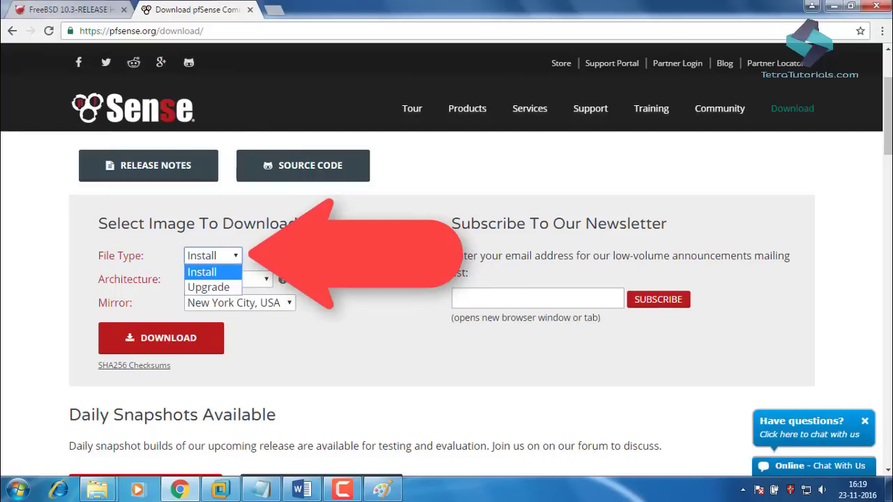
pyautogui.click(202, 272)
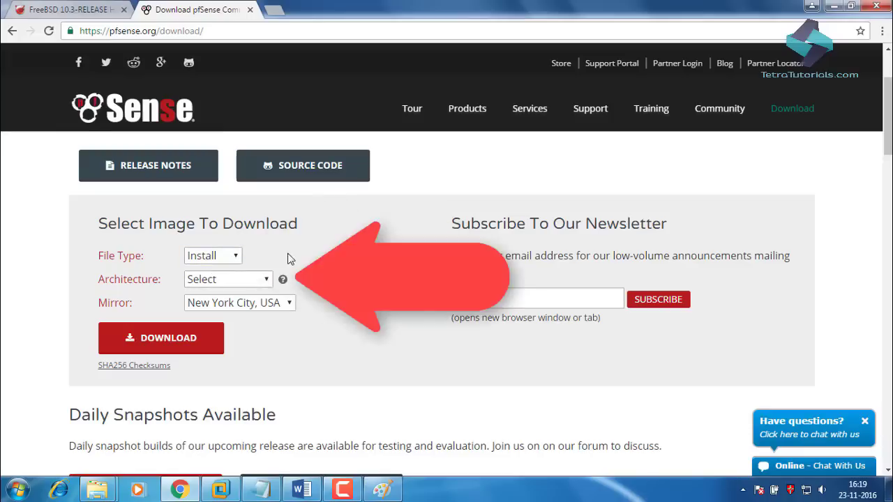
pyautogui.click(266, 282)
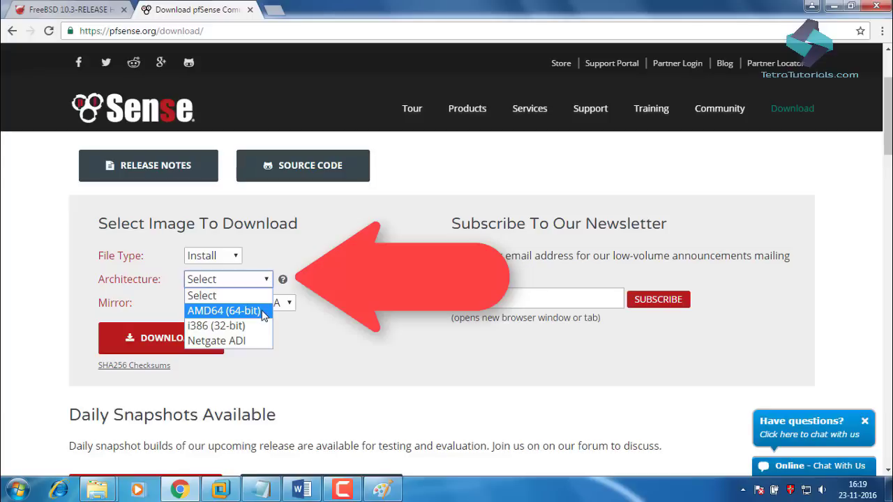
pyautogui.click(252, 314)
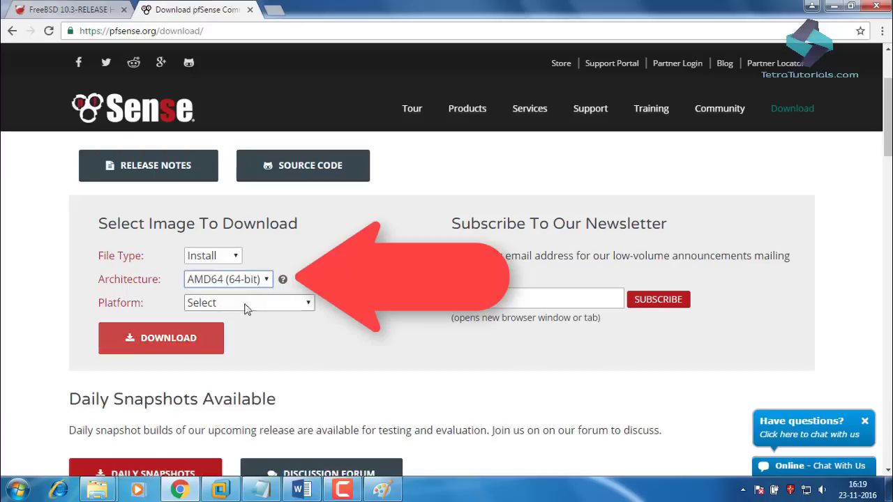
# Choose the CD Image (ISO) Installer platform with the New York City, USA mirror and download the pfSense image.
pyautogui.click(296, 304)
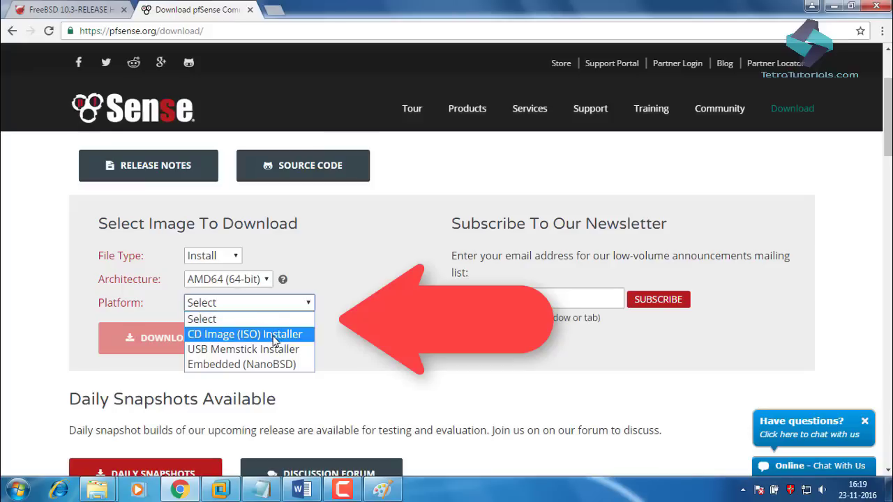
pyautogui.click(260, 336)
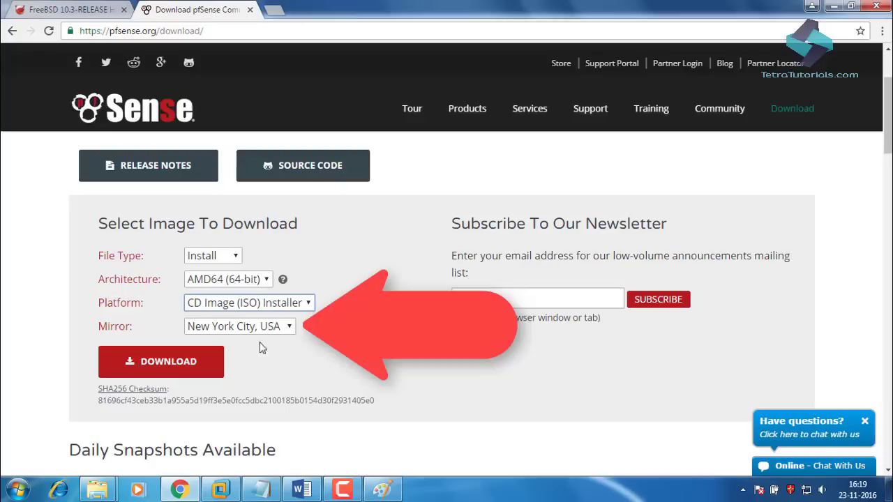
pyautogui.click(290, 326)
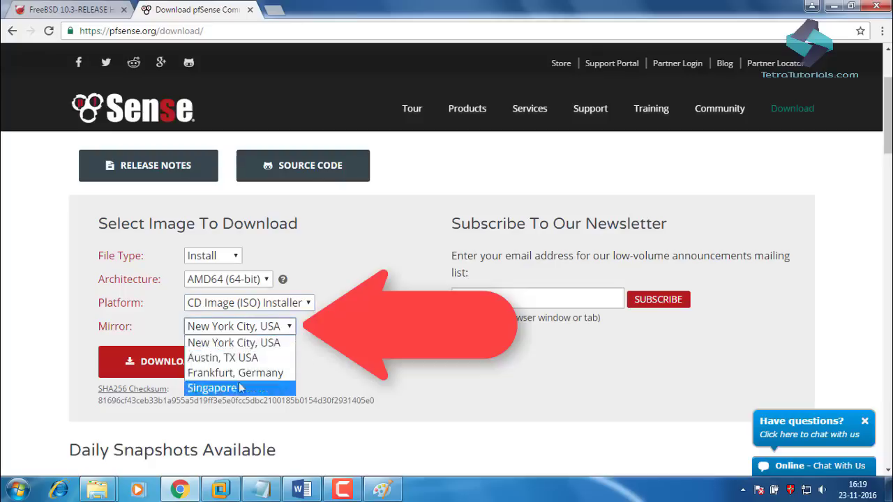
pyautogui.click(271, 344)
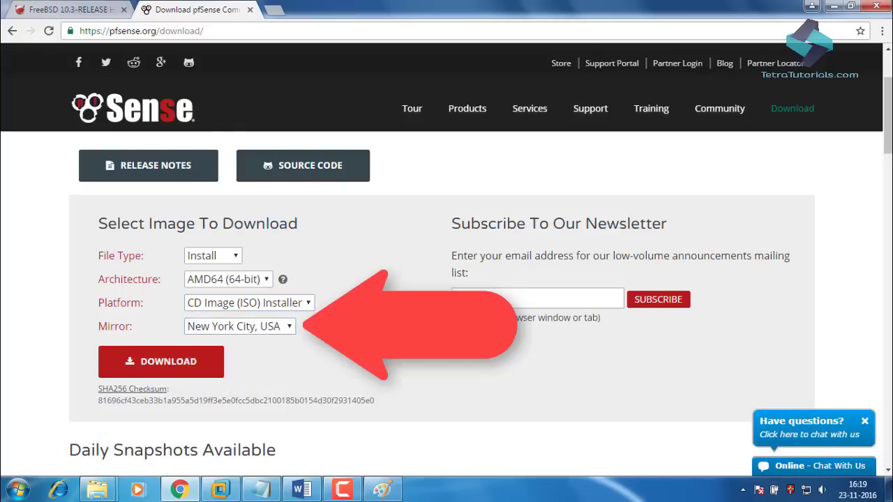
pyautogui.click(160, 363)
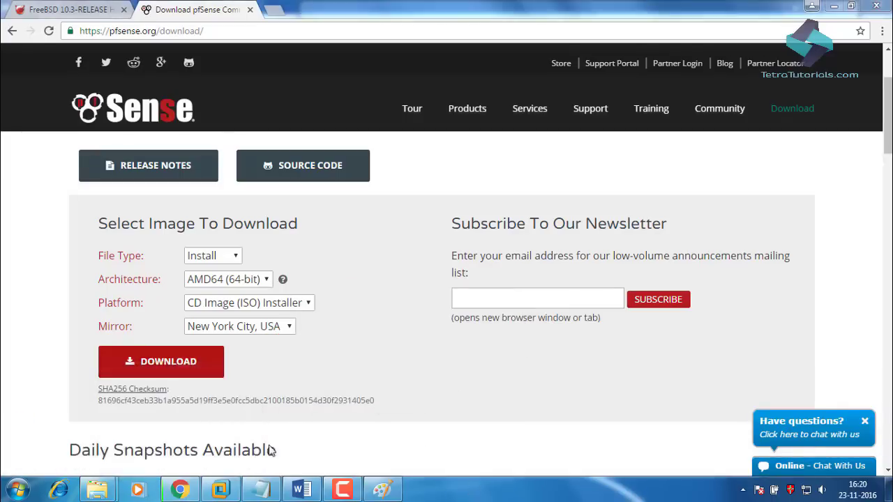
# Switch to the Downloads folder in File Explorer and extract pfSense-CE-2.3.2-RELEASE-amd64.iso.gz into the same folder.
pyautogui.moveTo(97, 490)
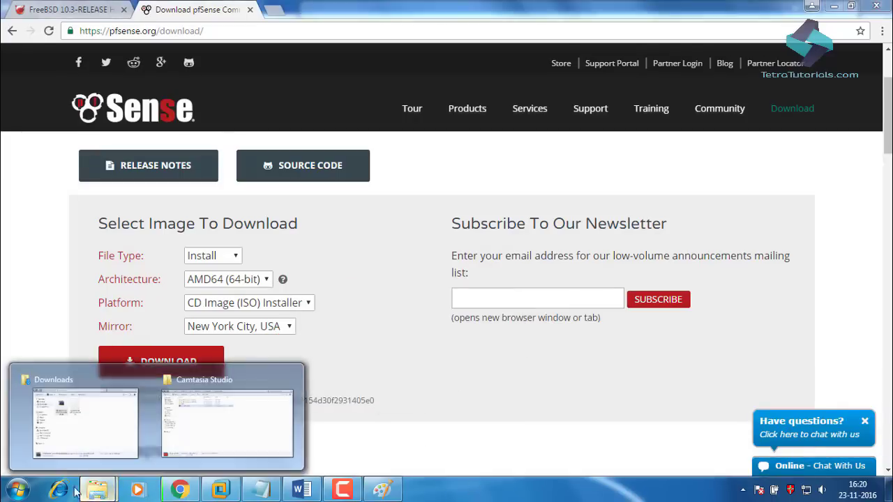
pyautogui.click(83, 434)
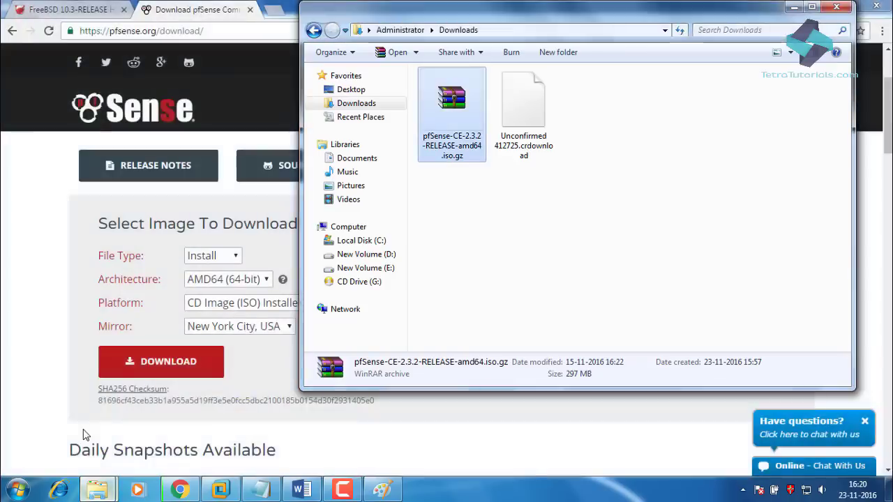
pyautogui.doubleClick(562, 11)
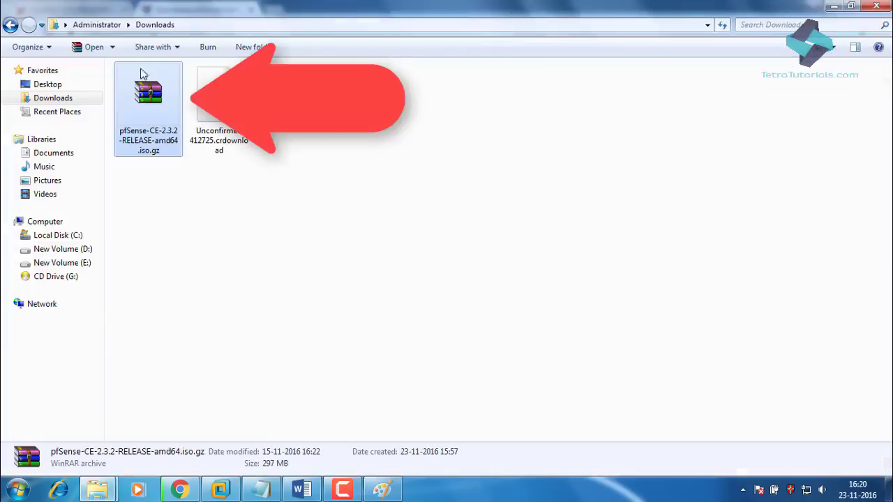
pyautogui.rightClick(153, 106)
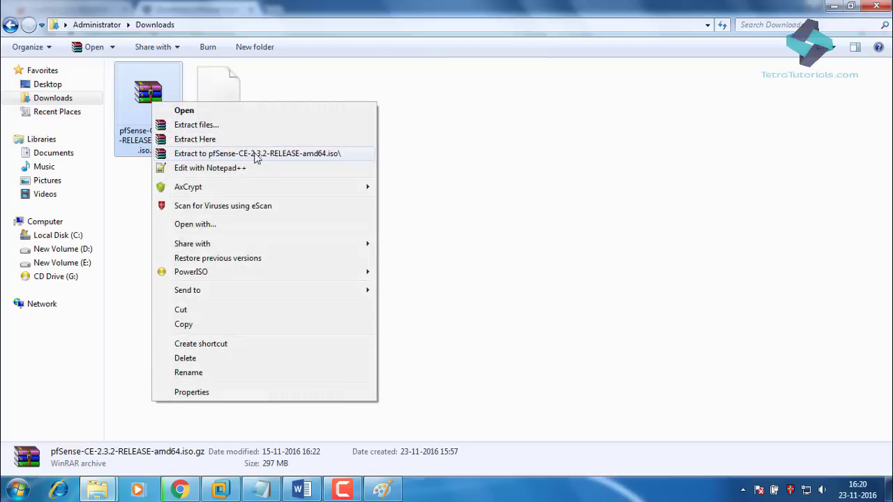
pyautogui.click(219, 140)
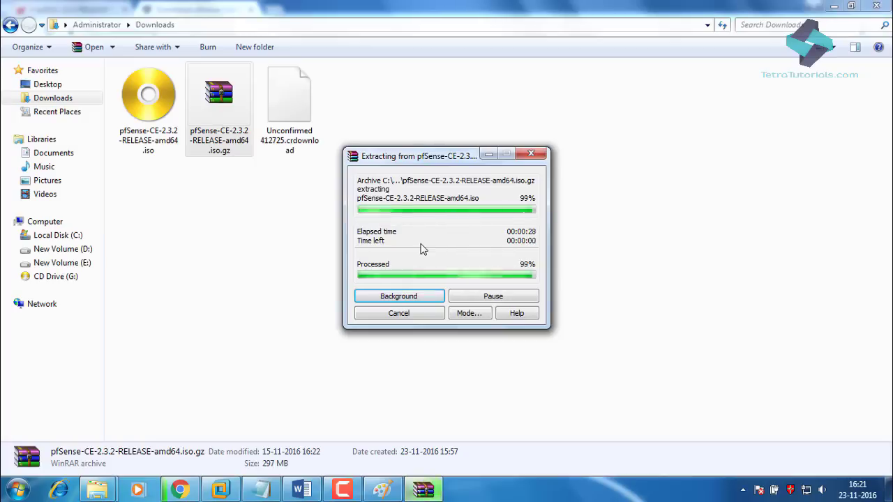
pyautogui.click(140, 125)
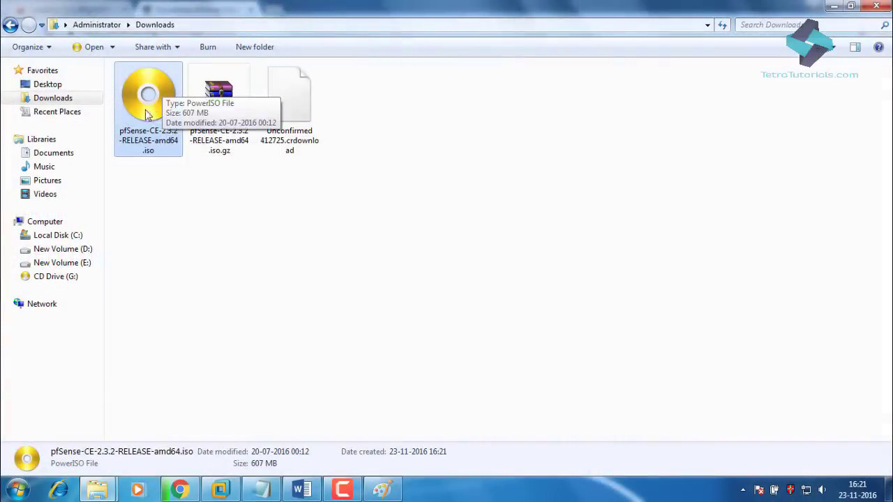
# Switch to VMware Workstation and start a typical new virtual machine, leaving the operating system to install later.
pyautogui.click(223, 491)
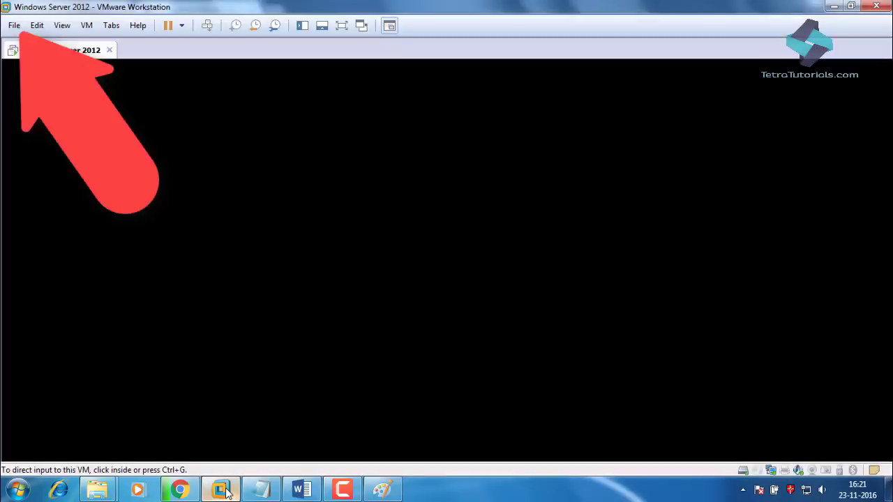
pyautogui.click(15, 25)
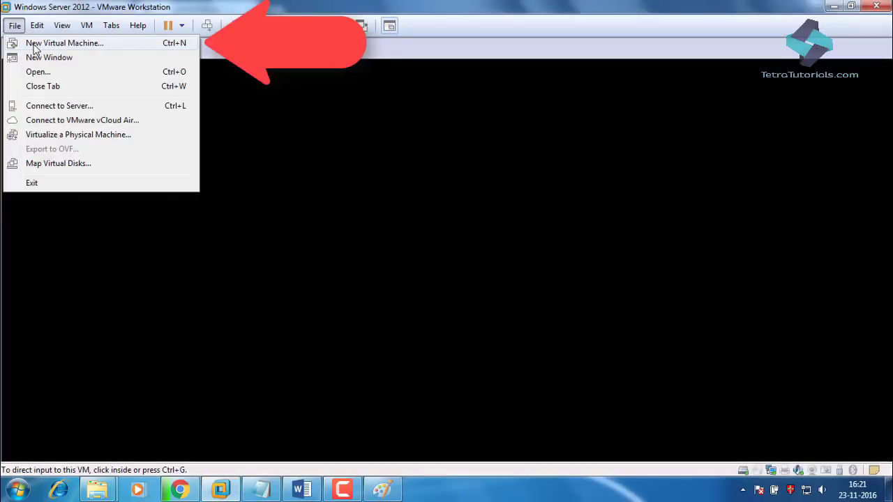
pyautogui.click(48, 45)
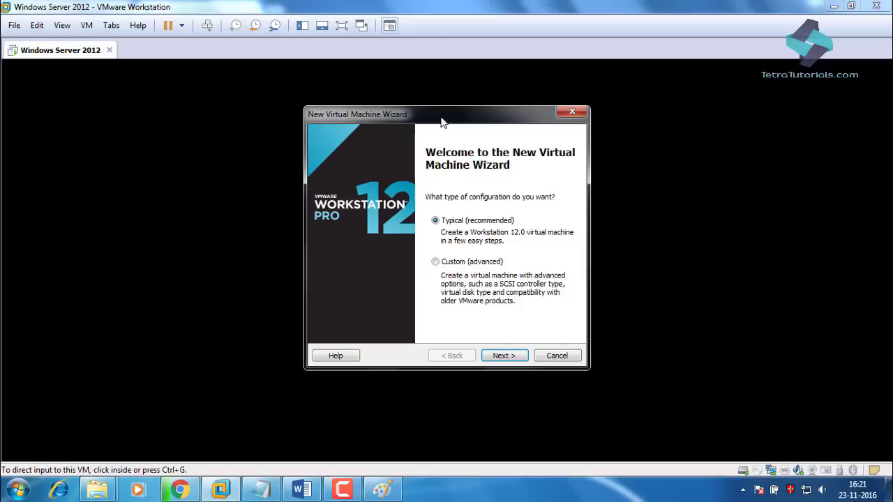
pyautogui.moveTo(440, 122); pyautogui.dragTo(325, 94)
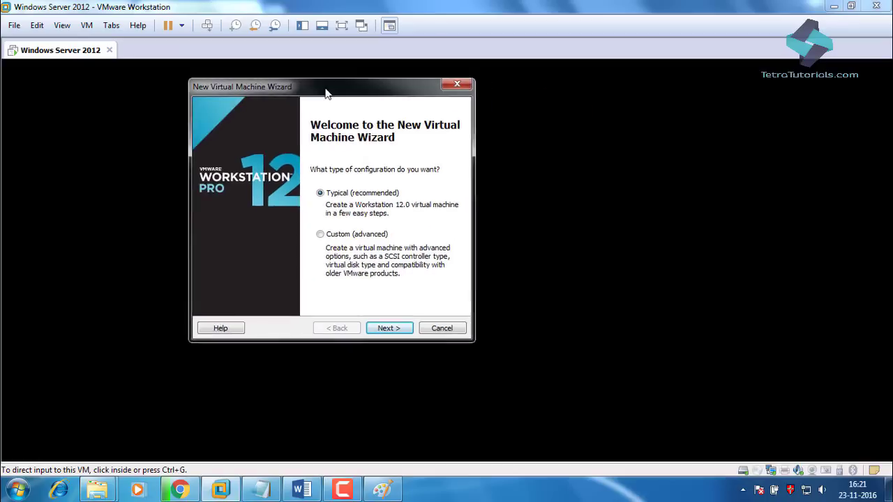
pyautogui.click(393, 329)
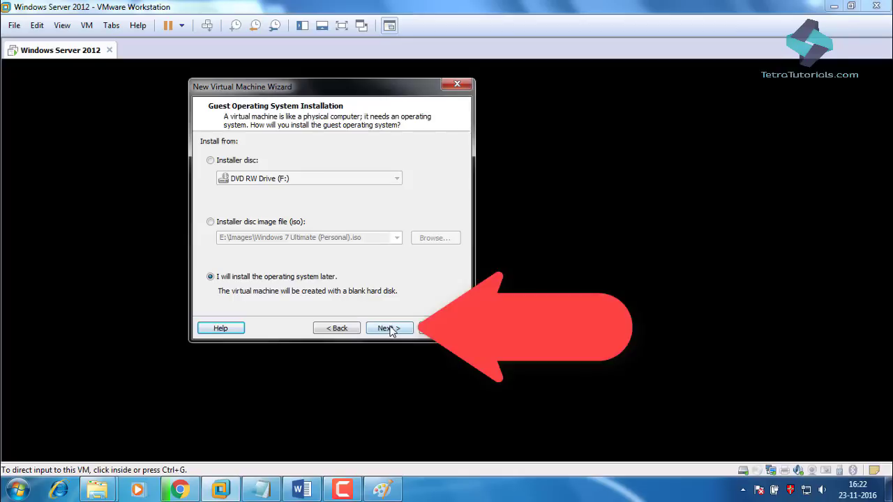
pyautogui.click(390, 329)
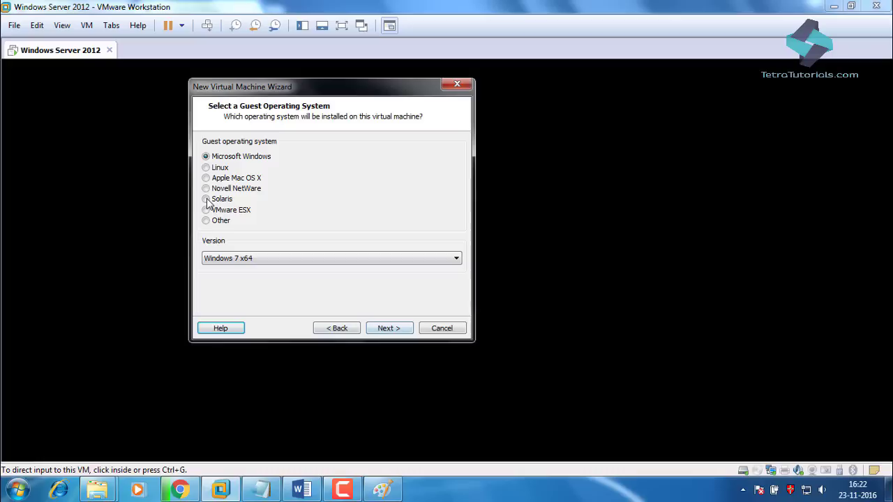
# Set the guest operating system to Other with the version FreeBSD 64-bit and continue to the naming page.
pyautogui.click(206, 220)
pyautogui.click(259, 258)
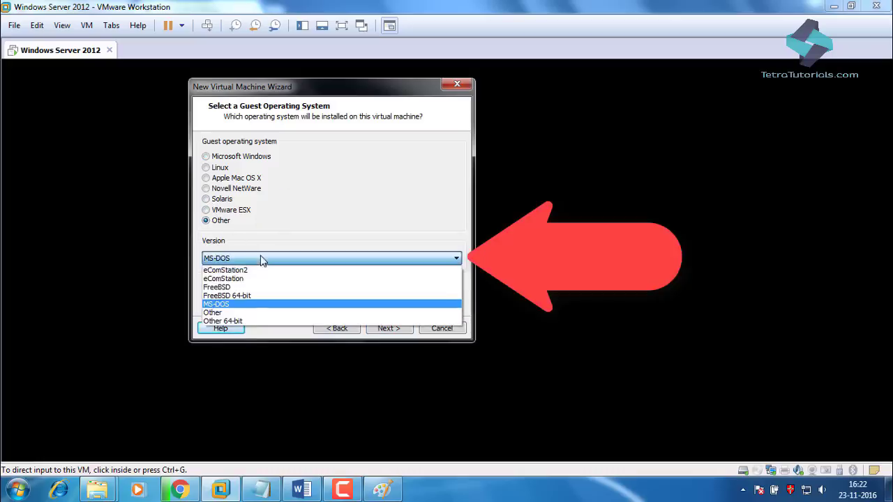
pyautogui.click(249, 297)
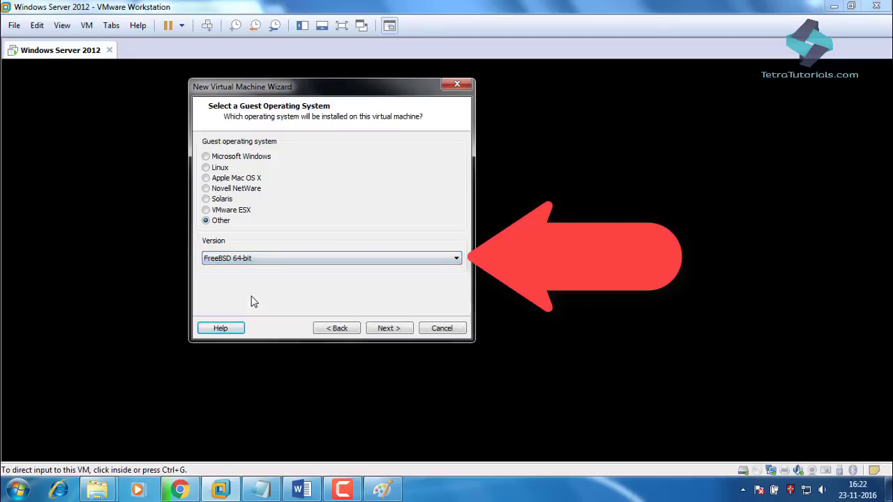
pyautogui.click(389, 329)
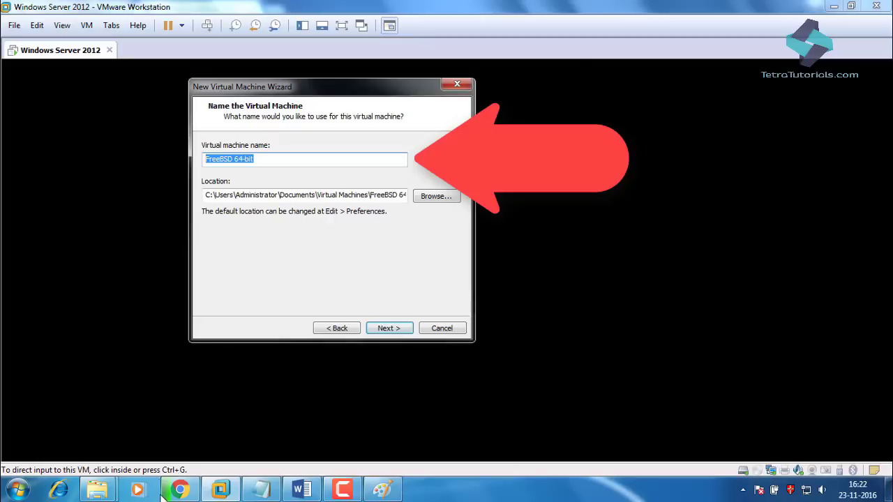
# Copy the folder path from the text notes and set the virtual machine's location to D:\VM\Tetra\pfSense.
pyautogui.click(98, 490)
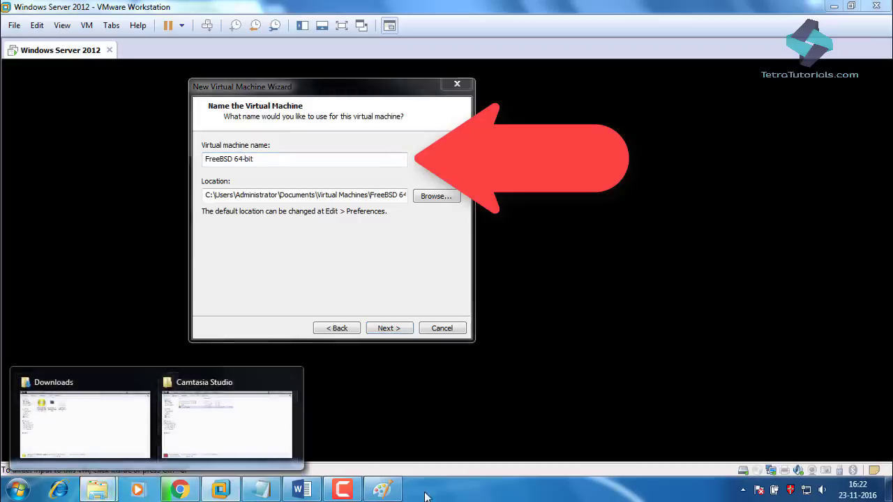
pyautogui.click(262, 490)
pyautogui.hotkey('ctrl', 'a')
pyautogui.hotkey('ctrl', 'c')
pyautogui.click(262, 490)
pyautogui.click(296, 201)
pyautogui.hotkey('ctrl', 'a')
pyautogui.hotkey('ctrl', 'v')
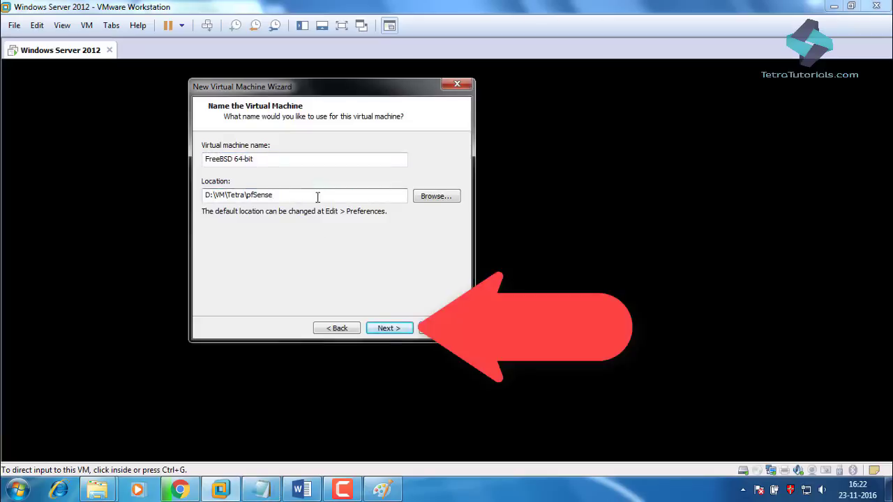
pyautogui.click(390, 330)
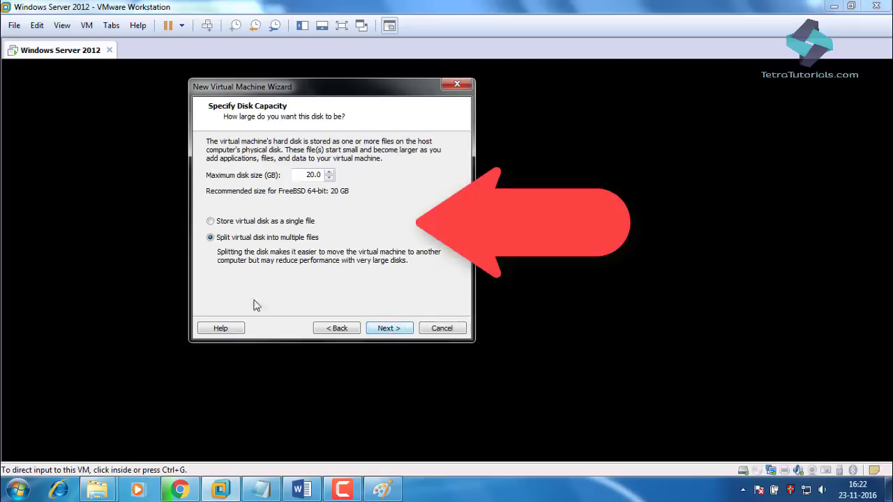
# Store the virtual disk as a single file with a maximum size of 30 GB and finish creating the virtual machine.
pyautogui.click(222, 222)
pyautogui.moveTo(306, 175); pyautogui.dragTo(321, 176)
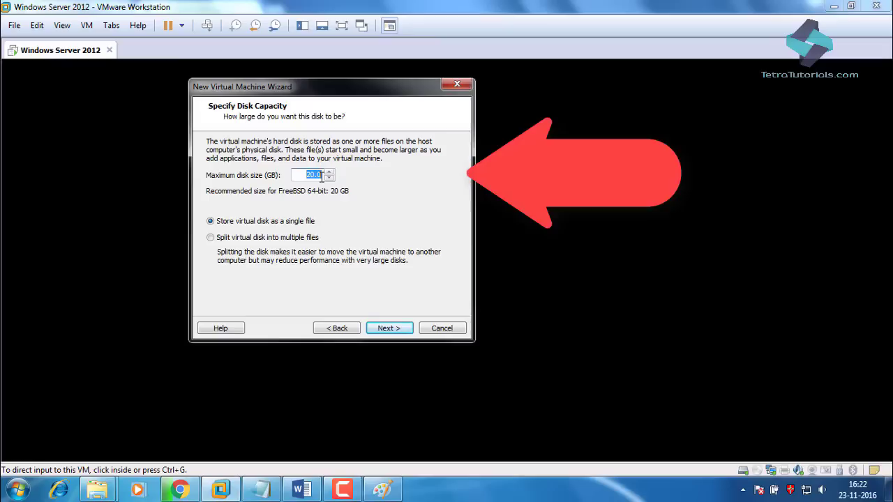
pyautogui.write('30')
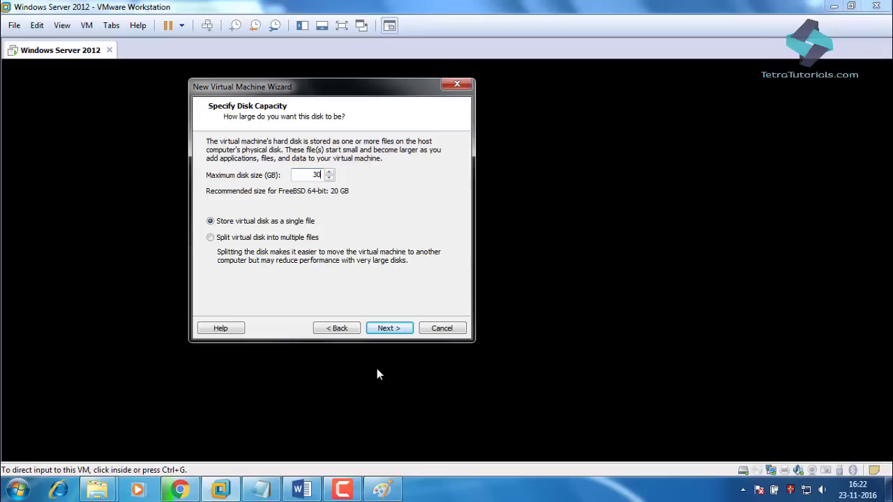
pyautogui.click(388, 328)
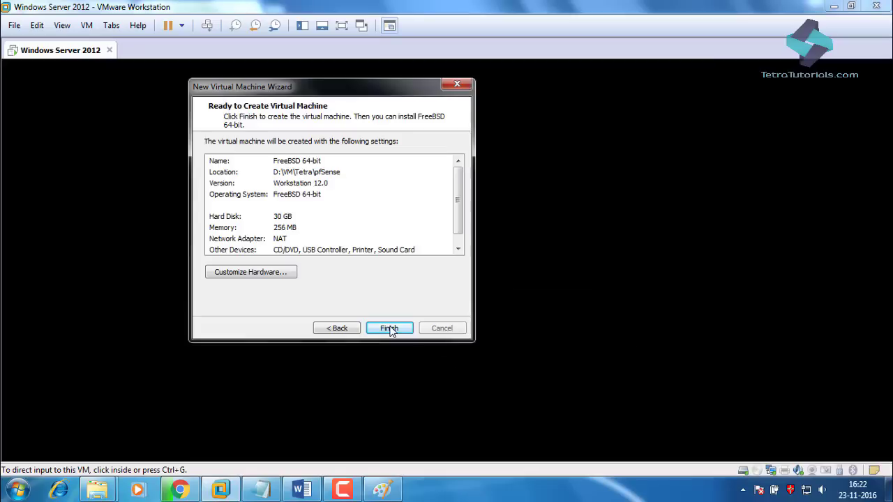
pyautogui.click(389, 329)
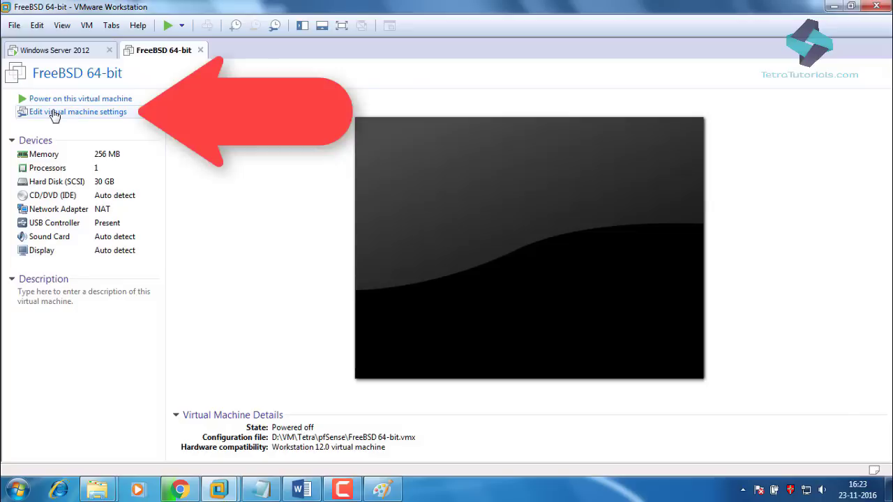
# Add a second network adapter with a NAT connection to the FreeBSD 64-bit virtual machine's hardware.
pyautogui.click(78, 115)
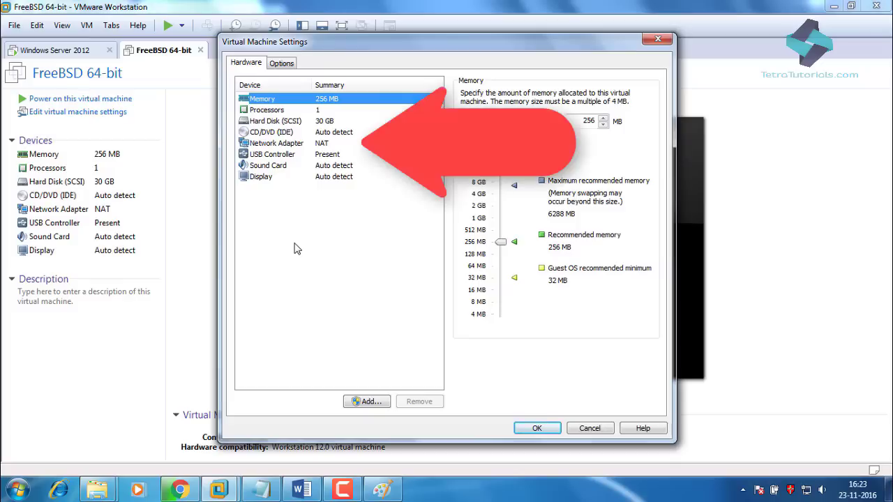
pyautogui.click(269, 145)
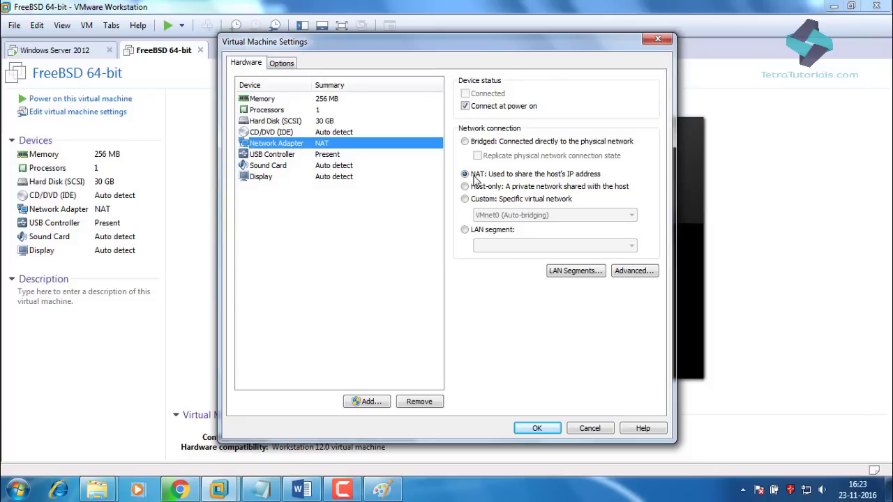
pyautogui.click(357, 404)
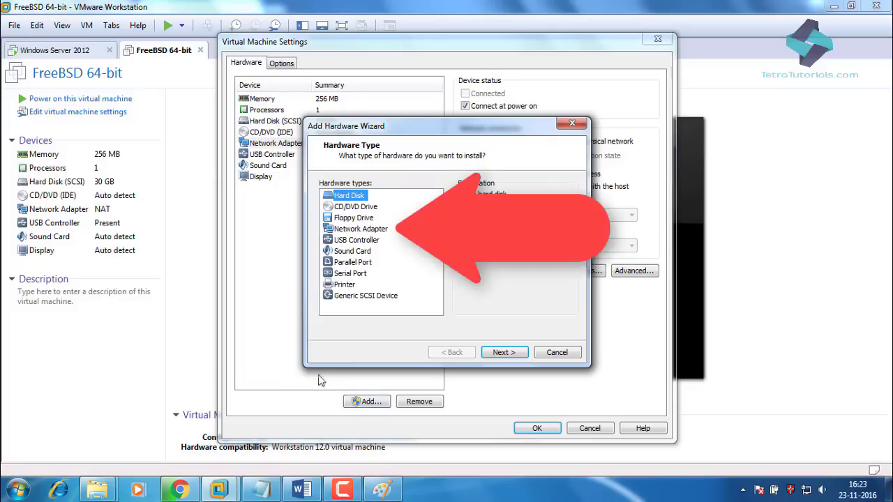
pyautogui.click(358, 230)
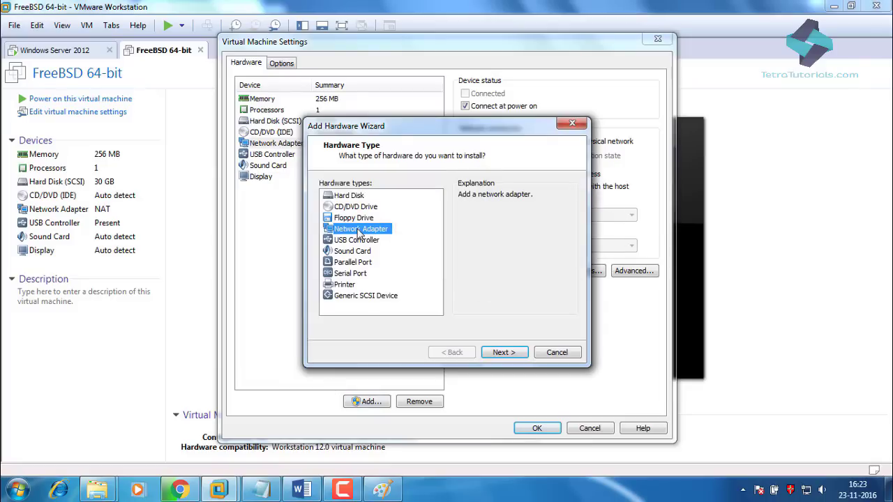
pyautogui.click(498, 353)
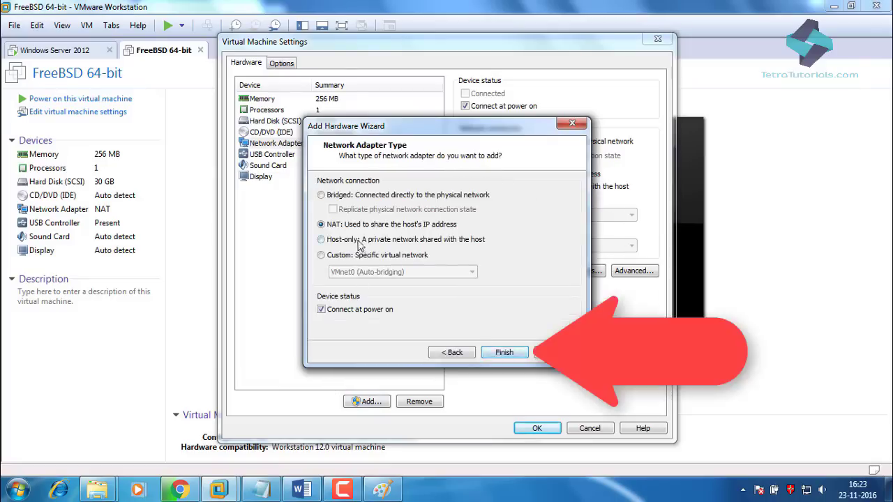
pyautogui.click(505, 356)
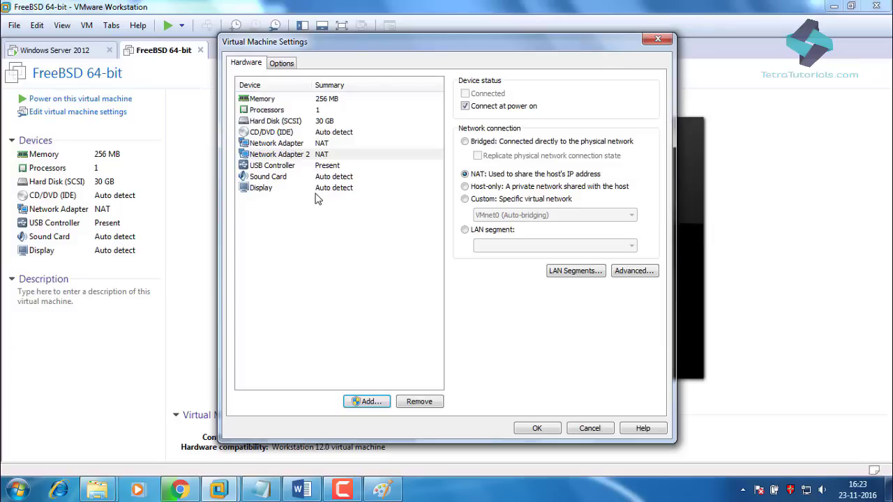
# Connect Network Adapter 2 to the LAN segment named LAN Segment 1.
pyautogui.click(312, 155)
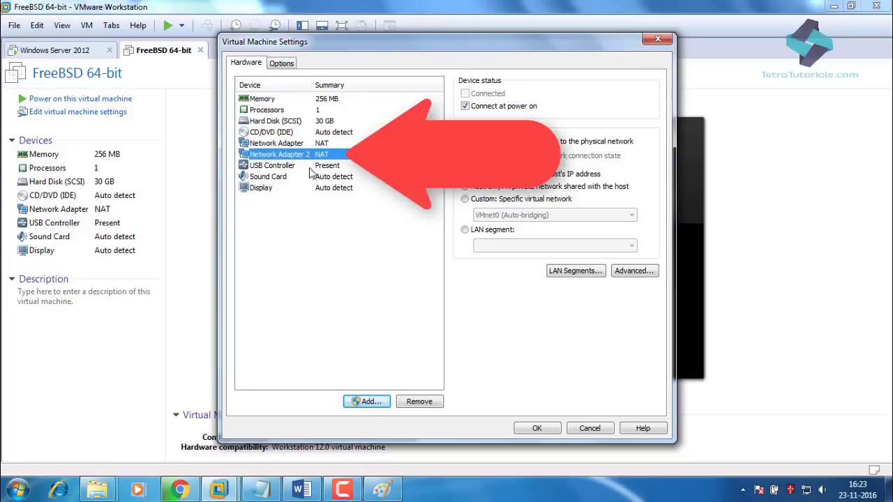
pyautogui.click(465, 230)
pyautogui.click(524, 248)
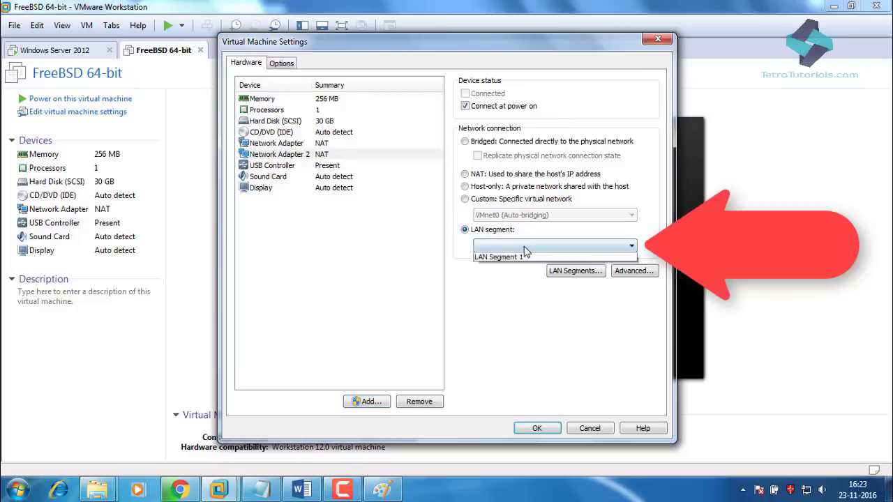
pyautogui.click(511, 257)
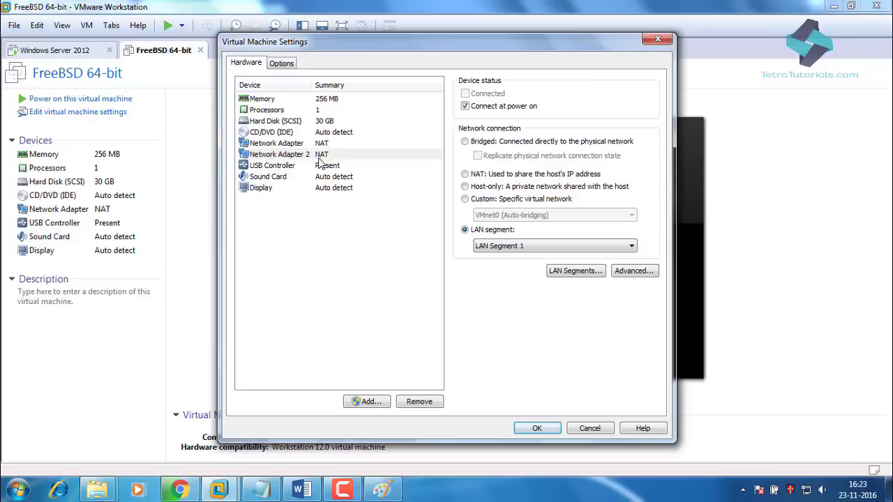
pyautogui.click(326, 276)
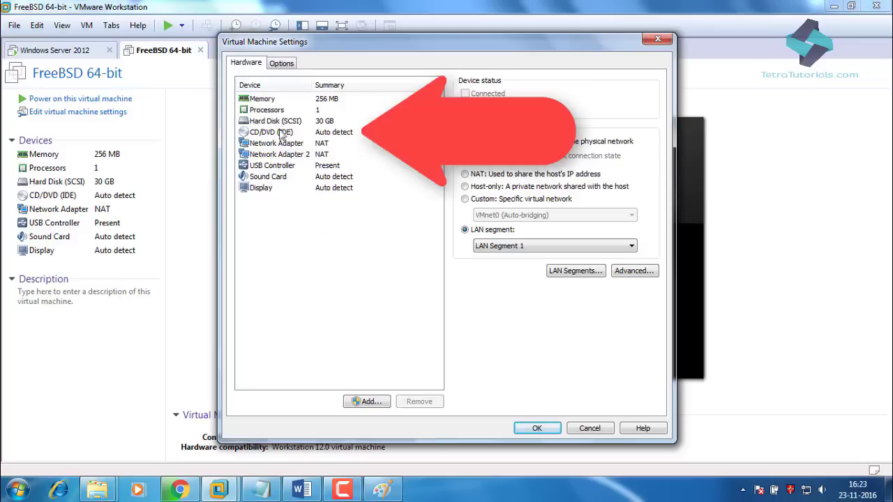
# Set the CD/DVD drive to use pfSense-CE-2.3.2-RELEASE-amd64.iso from the Downloads folder and save the virtual machine settings.
pyautogui.click(277, 133)
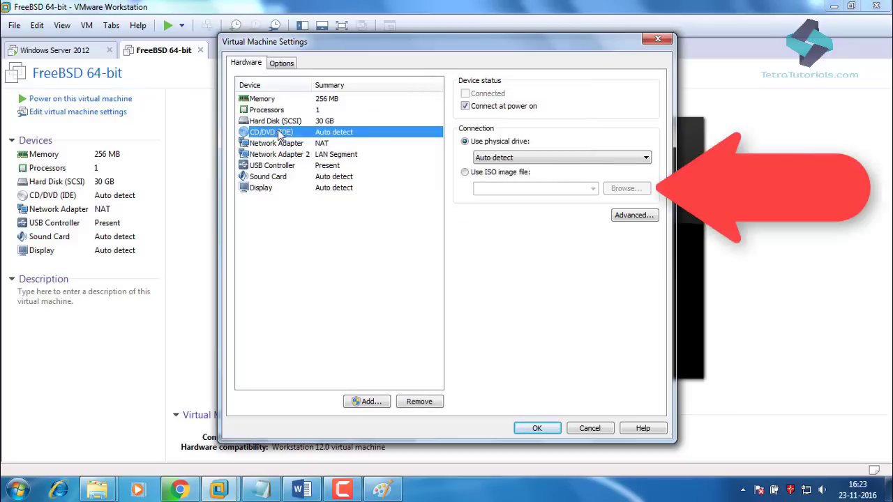
pyautogui.click(474, 176)
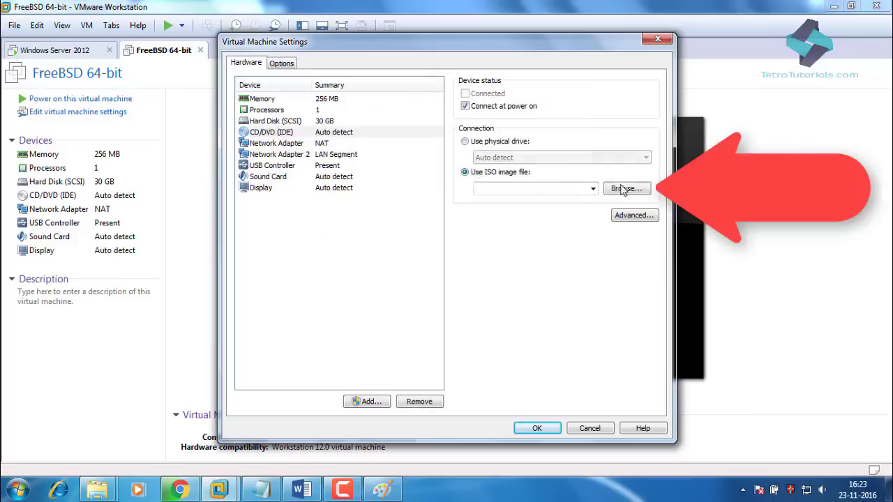
pyautogui.click(625, 188)
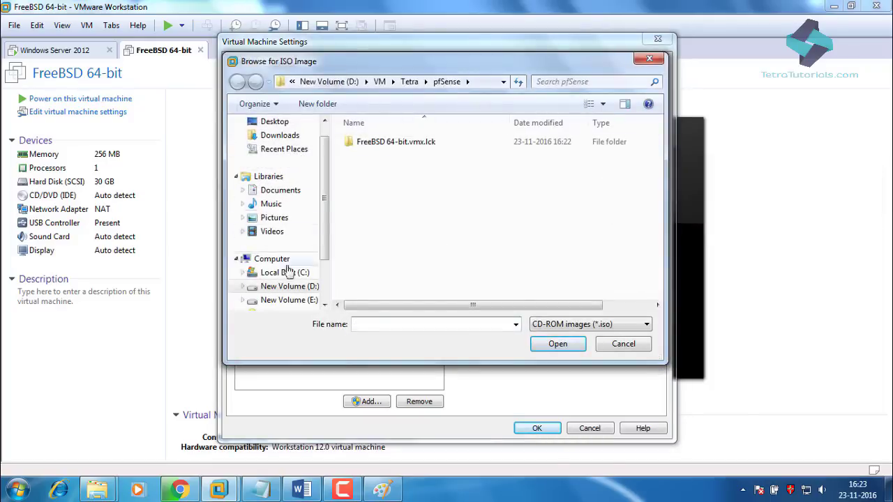
pyautogui.click(282, 136)
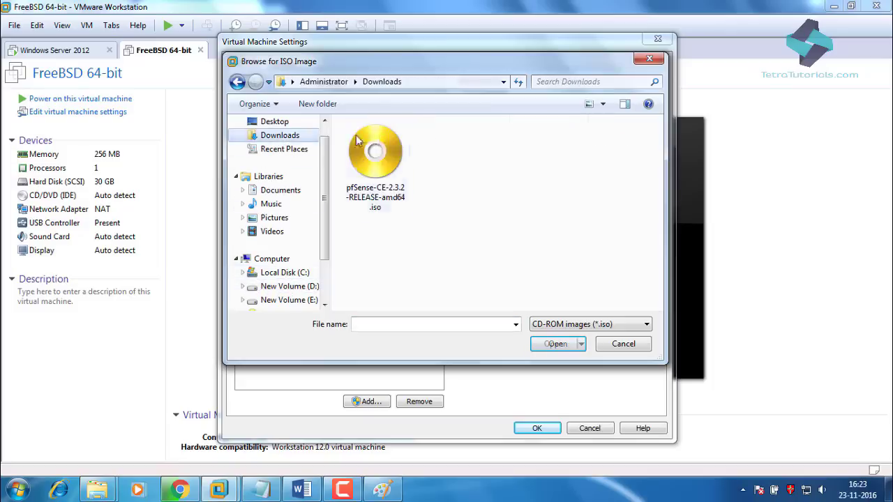
pyautogui.click(377, 183)
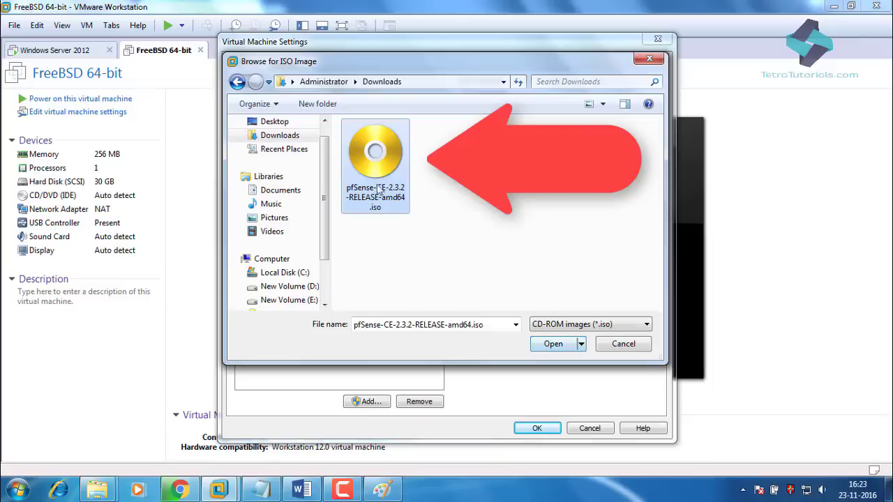
pyautogui.click(552, 344)
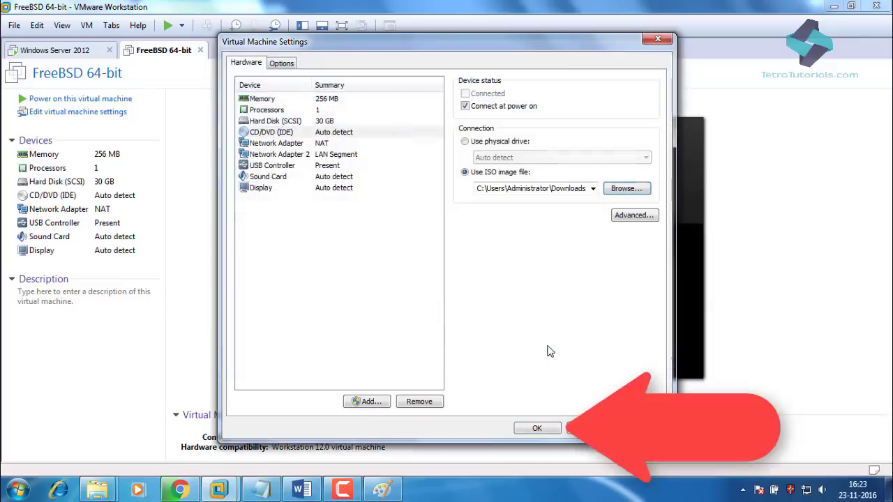
pyautogui.click(538, 428)
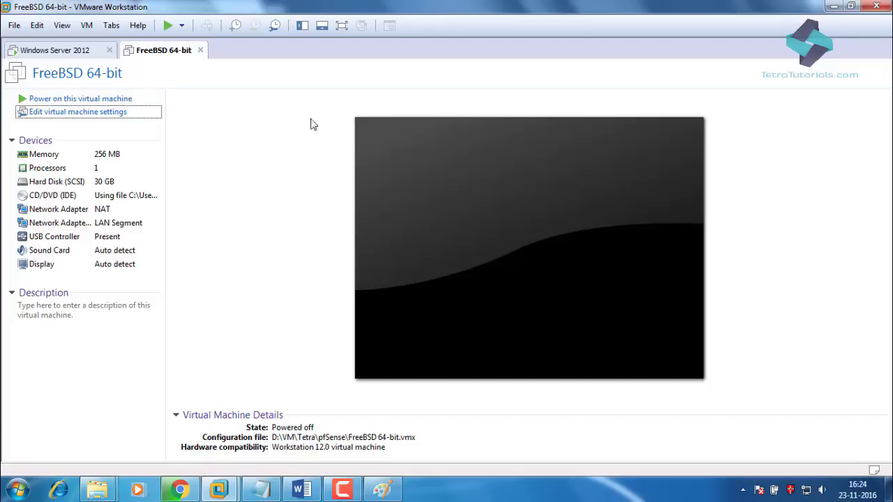
# Power on the virtual machine in full screen, boot pfSense from the ISO and launch its installer.
pyautogui.click(341, 28)
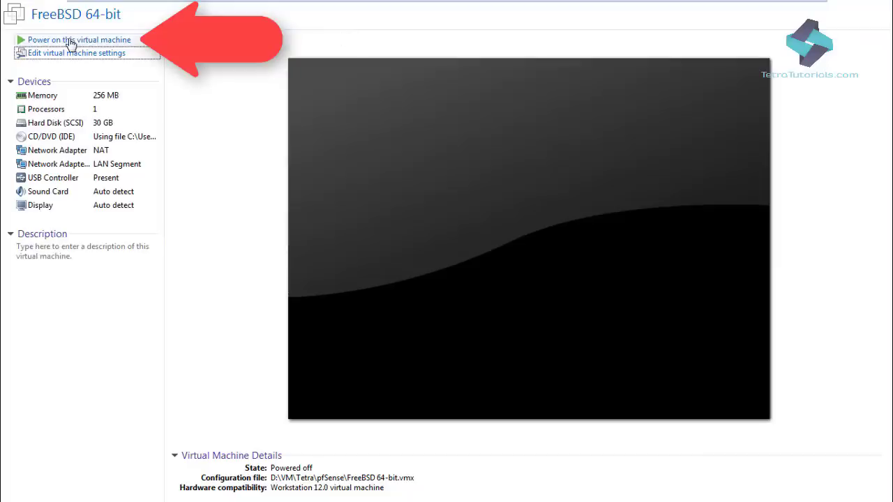
pyautogui.hotkey('ctrl', 'b')
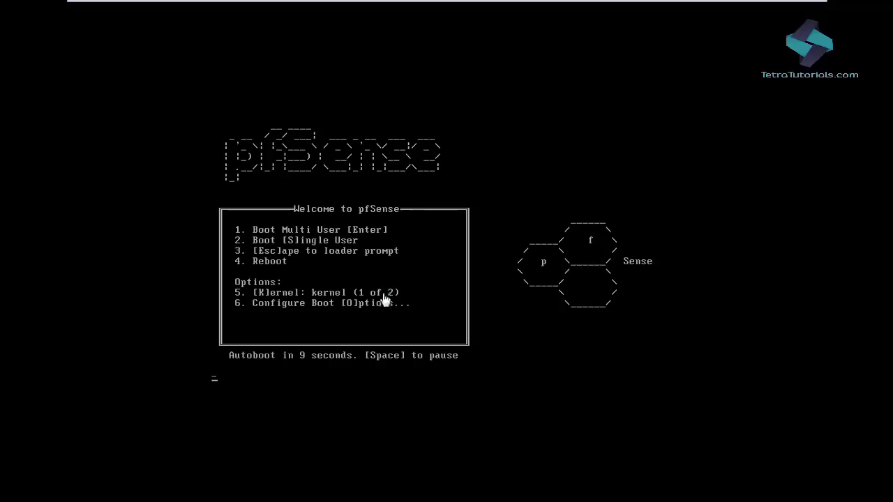
pyautogui.click(438, 315)
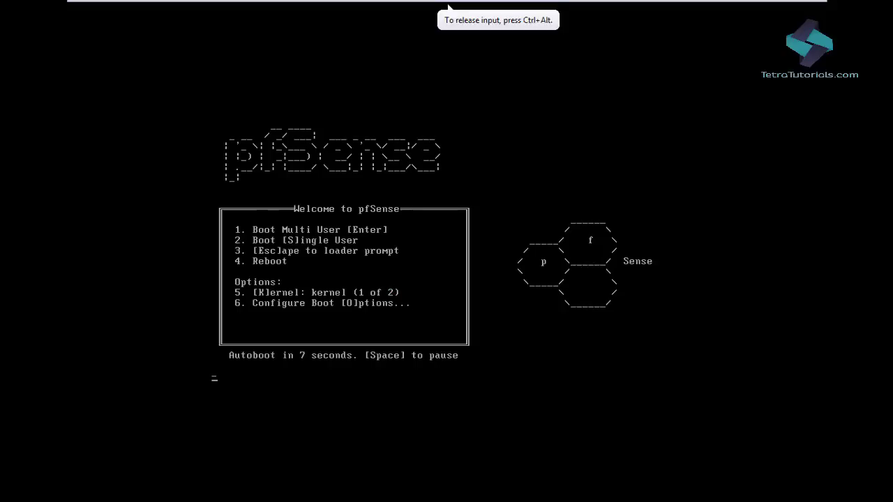
pyautogui.press('Return')
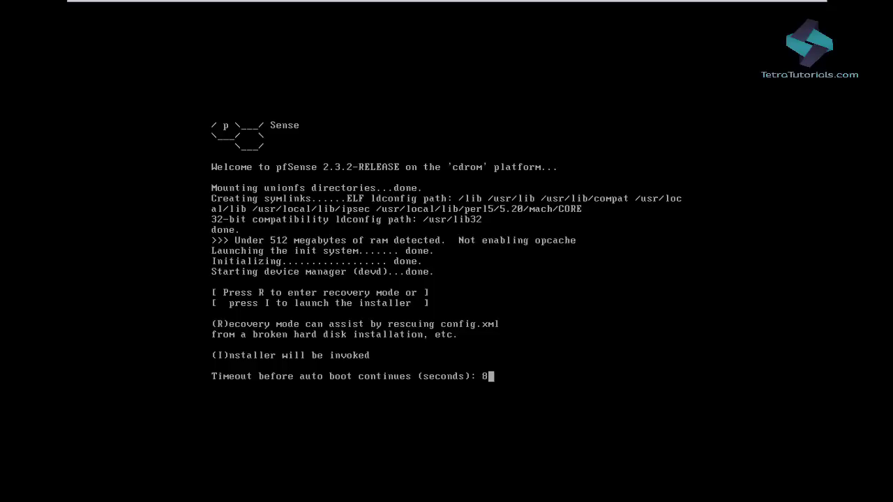
pyautogui.press('i')
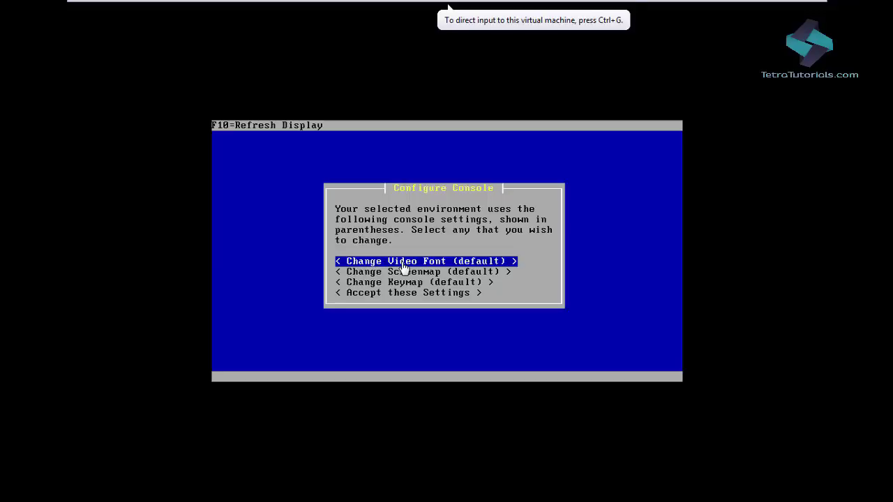
# Accept the default console settings in the pfSense installer.
pyautogui.click(404, 267)
pyautogui.press('Down')
pyautogui.press('Down')
pyautogui.press('Down')
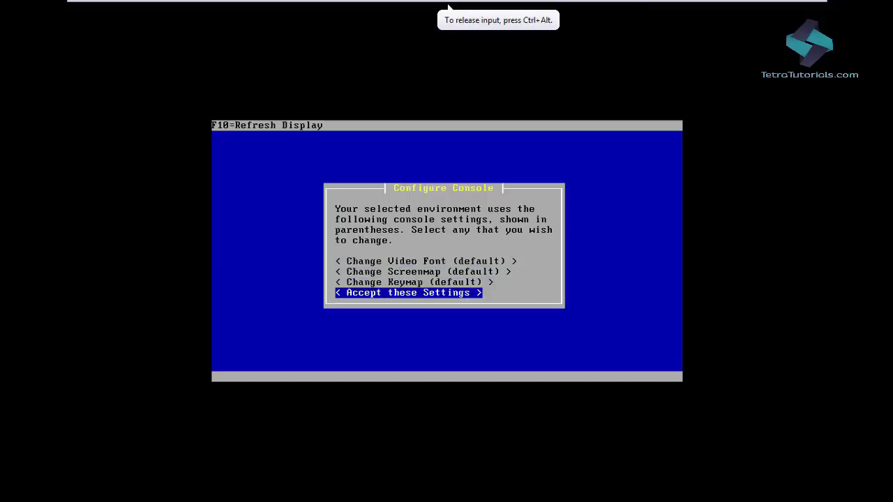
pyautogui.press('Return')
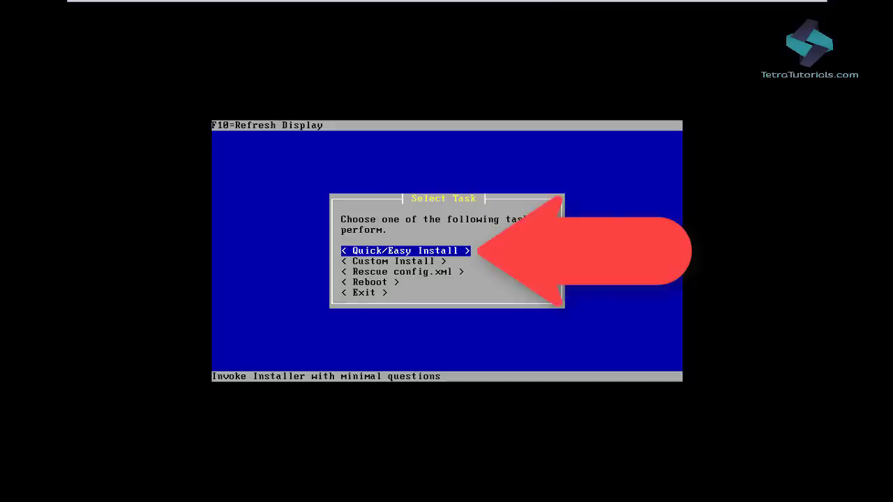
# Run the Quick/Easy Install with the Standard Kernel, confirming the disk erase, and reboot the machine.
pyautogui.press('Return')
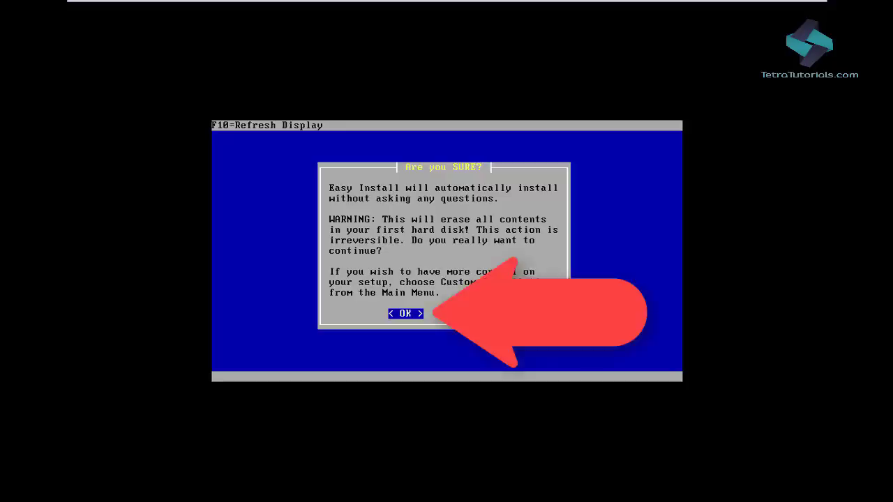
pyautogui.press('Return')
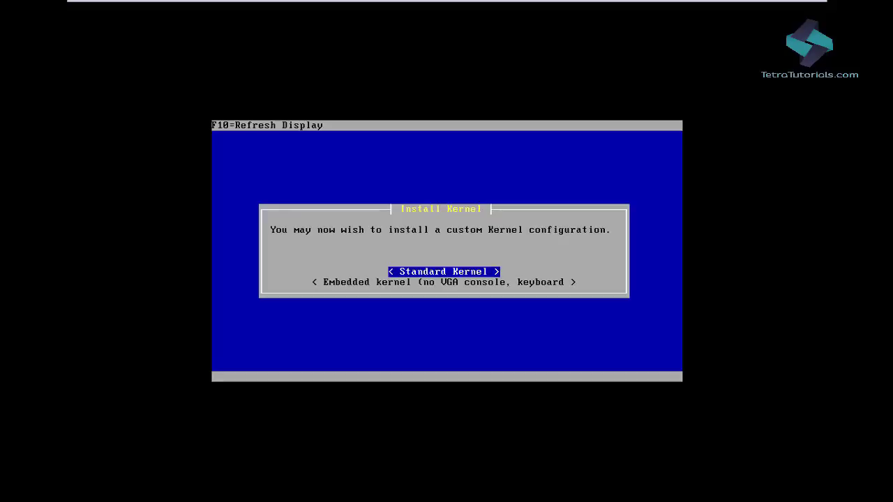
pyautogui.press('Return')
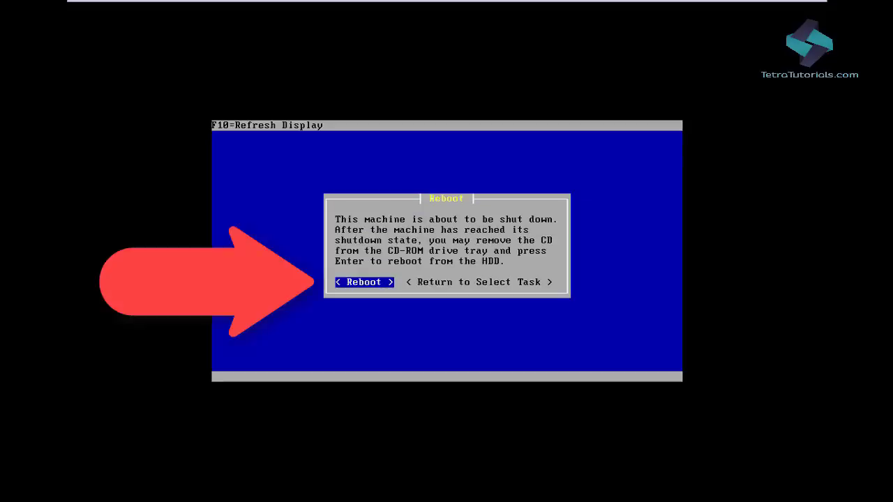
pyautogui.press('Return')
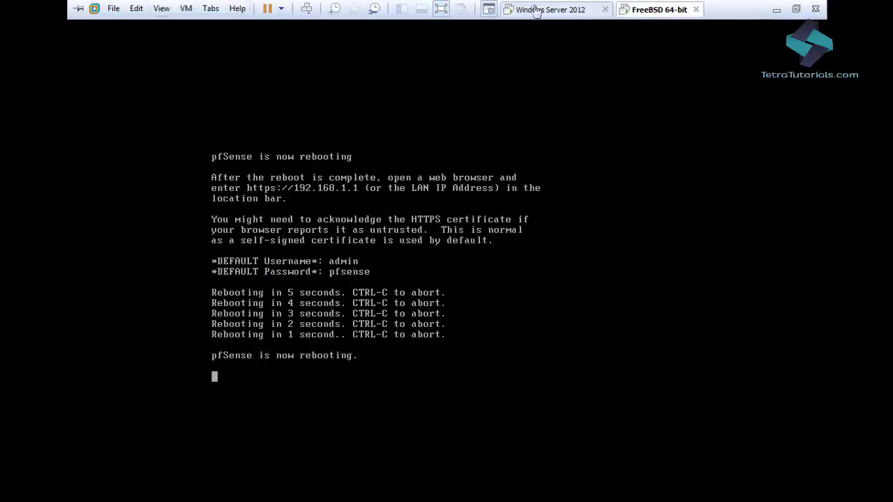
# Leave full screen, switch the CD/DVD drive to the auto-detected physical drive in place of the ISO, and return to full screen.
pyautogui.hotkey('ctrl', 'alt', 'Return')
pyautogui.rightClick(760, 472)
pyautogui.click(807, 459)
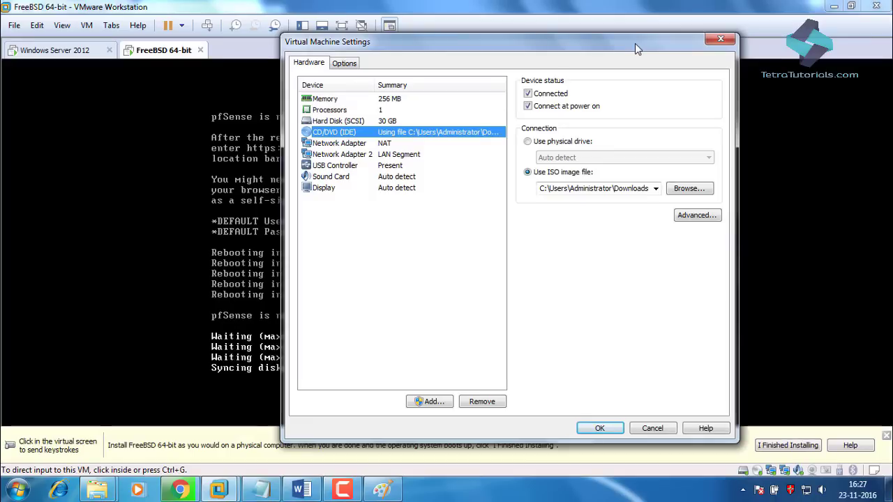
pyautogui.moveTo(635, 44); pyautogui.dragTo(720, 41)
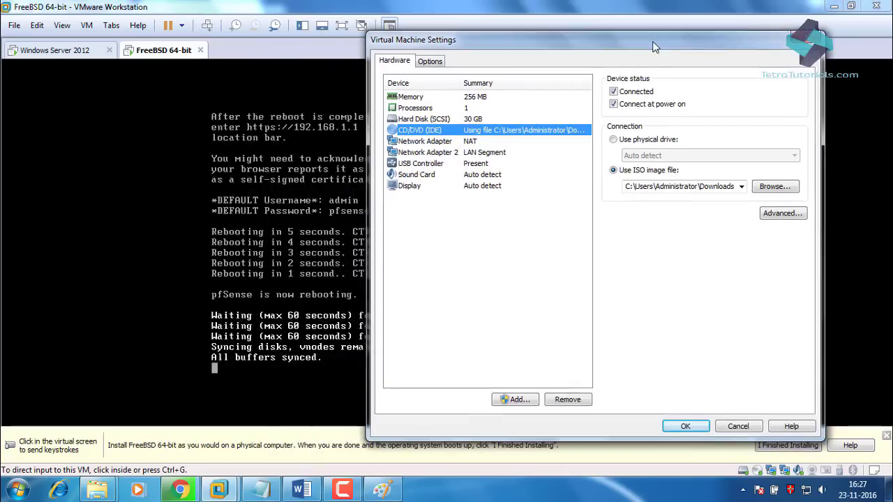
pyautogui.click(613, 140)
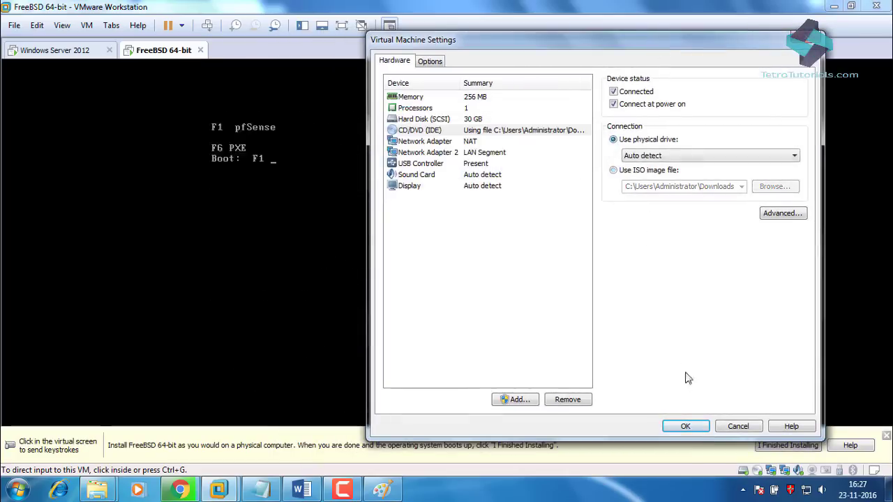
pyautogui.click(686, 426)
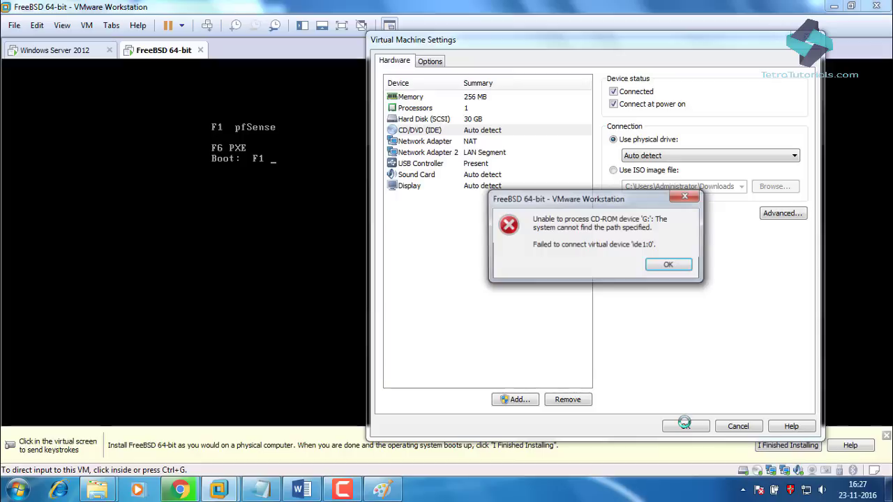
pyautogui.click(669, 265)
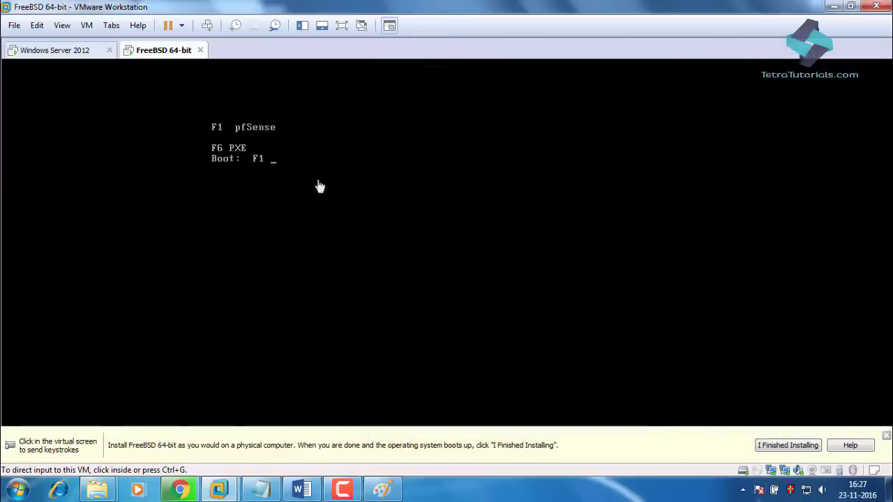
pyautogui.click(341, 25)
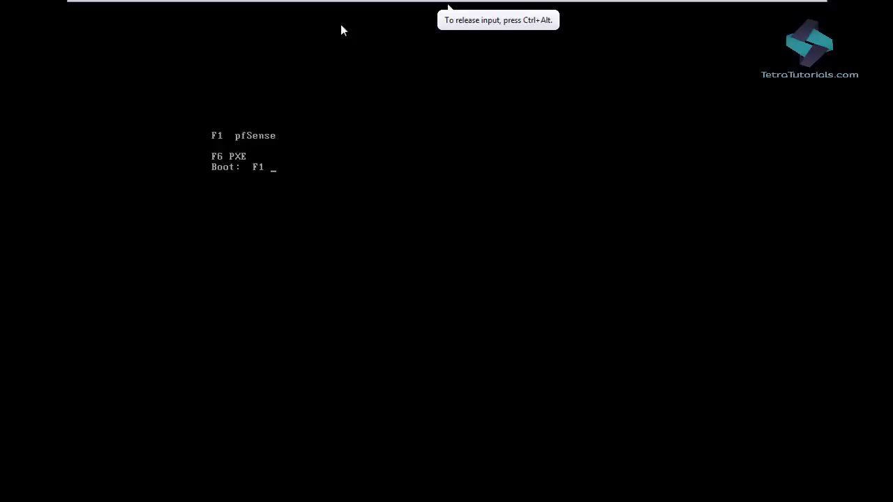